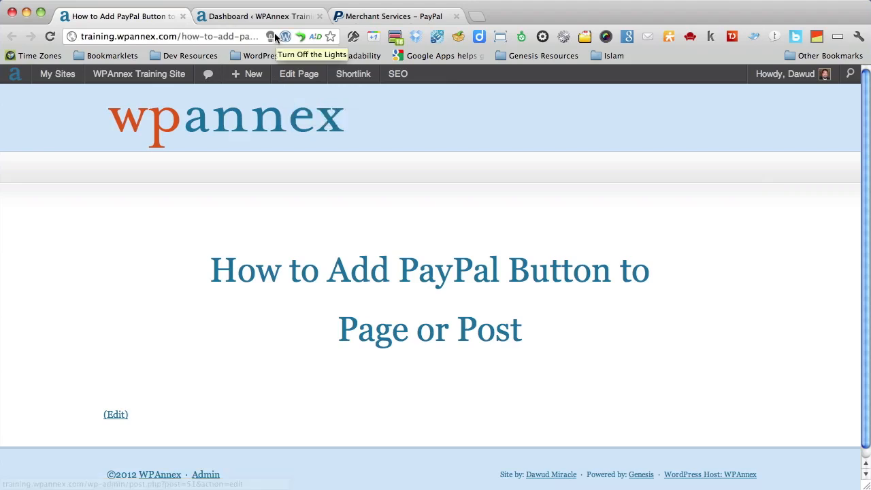
Create a PayPal Buy Now button for an item named Simple Product priced at 1000.00 USD
click(379, 15)
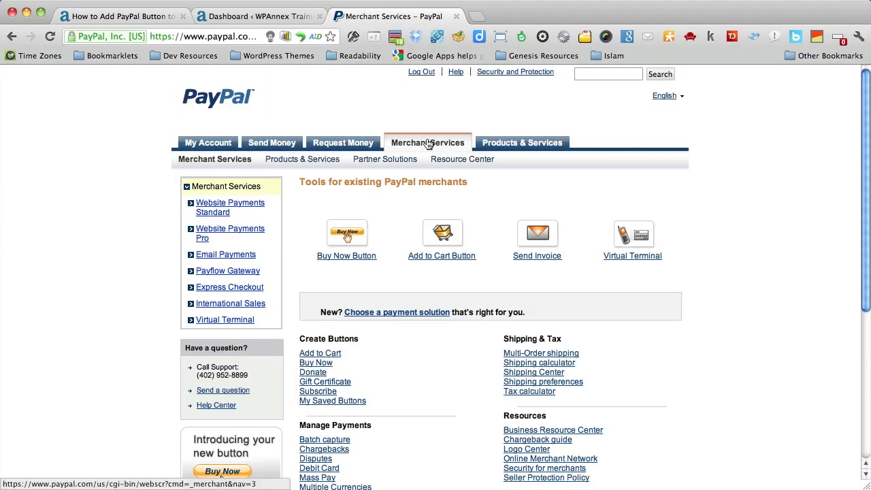
click(337, 260)
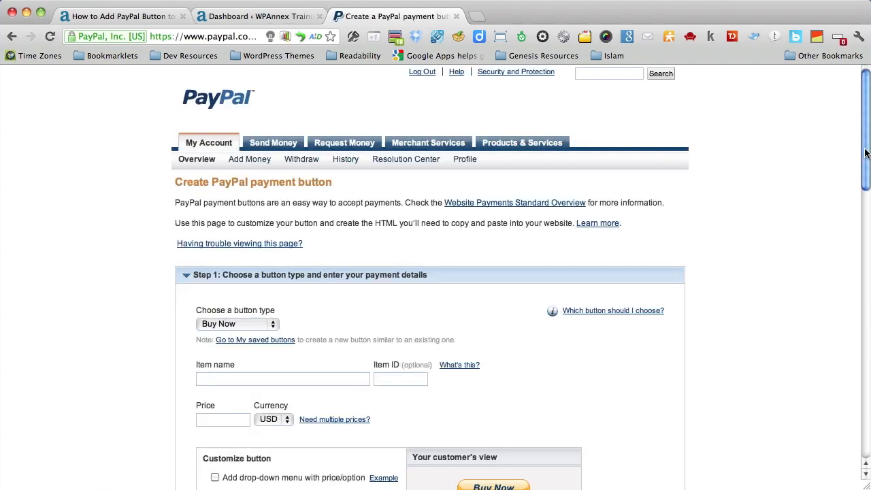
drag(867, 154, 863, 198)
click(354, 231)
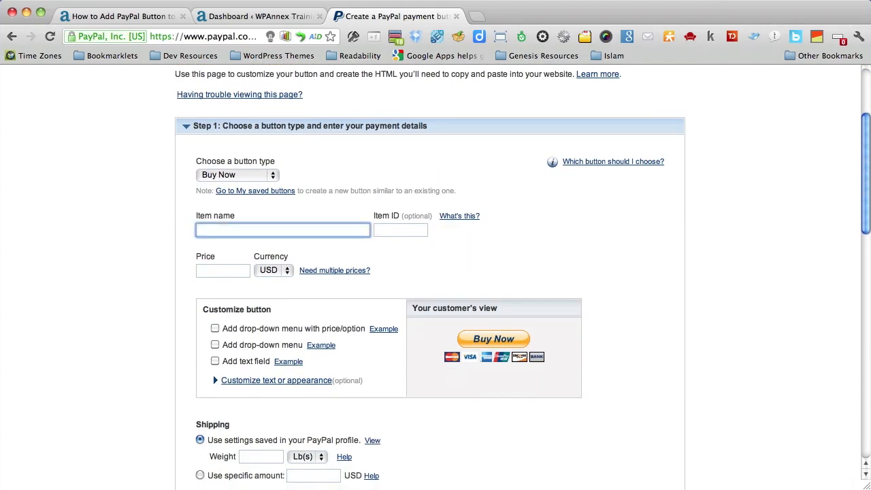
text(Simple Product)
click(216, 272)
text(1000.00)
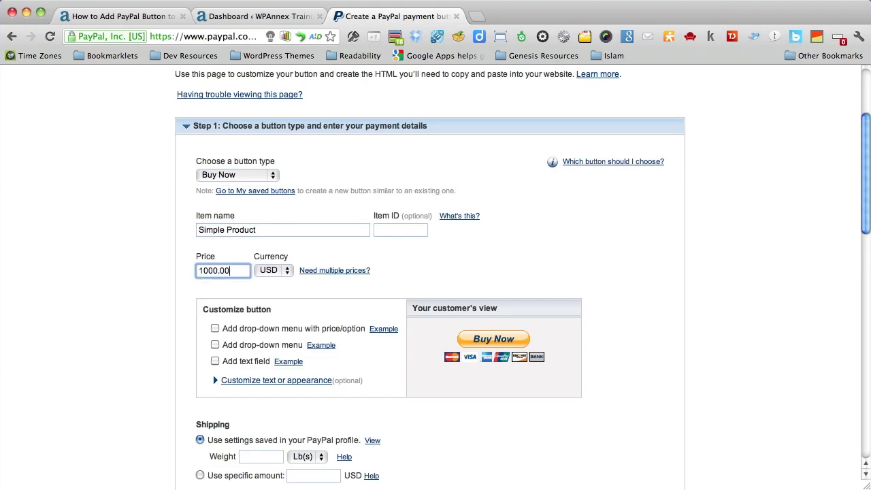
drag(861, 214, 848, 330)
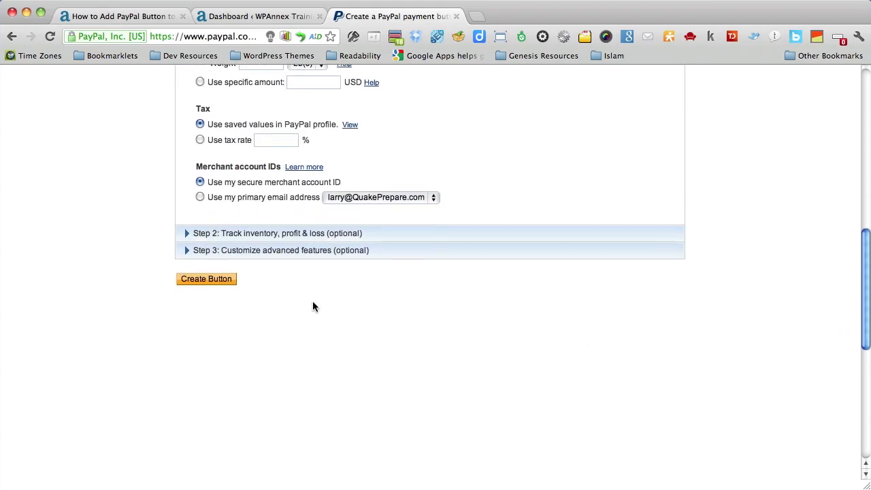
click(200, 288)
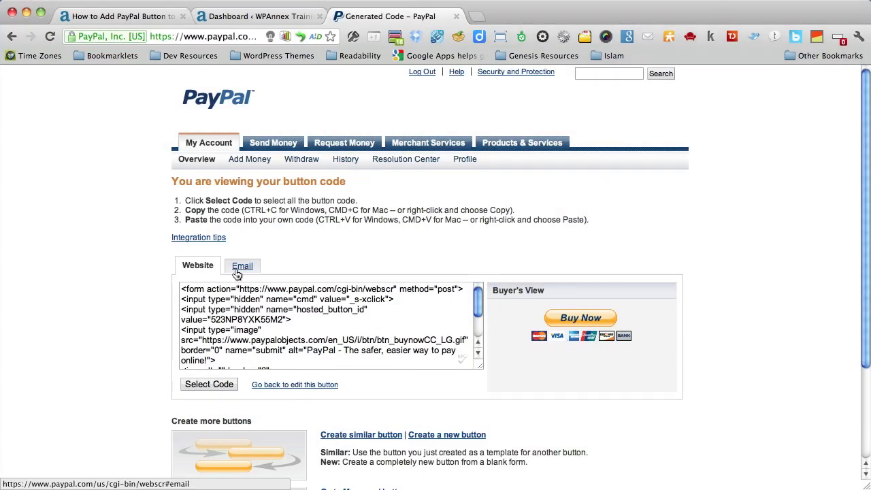
Copy the email version of the generated payment button link
click(189, 292)
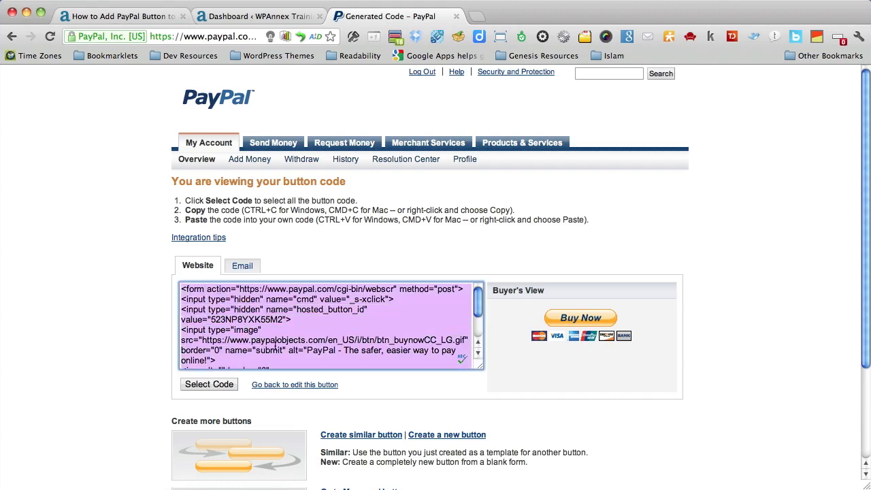
click(275, 347)
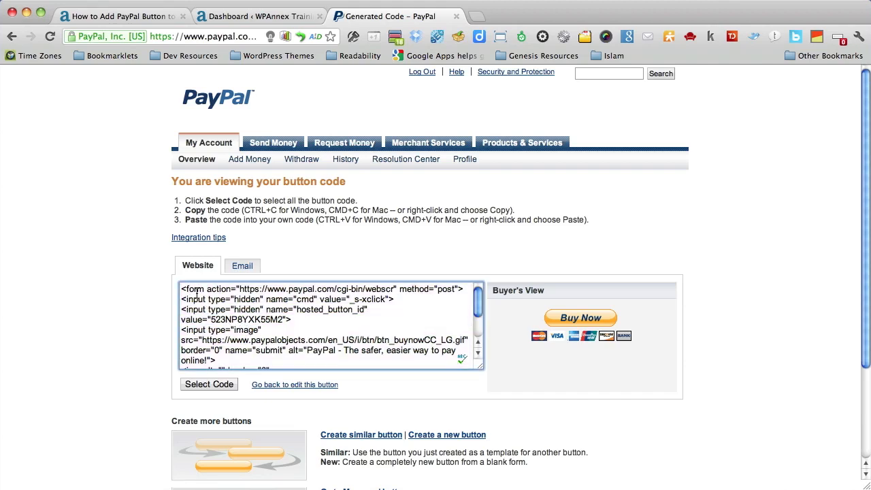
click(243, 267)
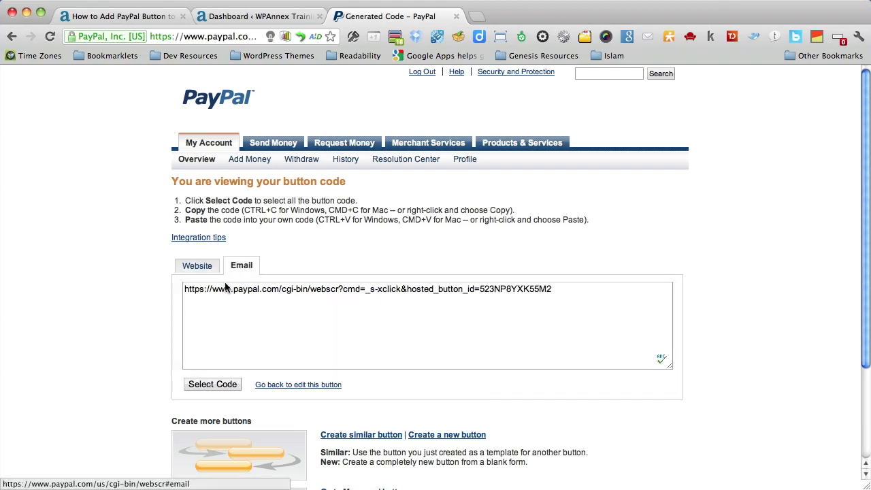
click(482, 296)
drag(483, 297, 171, 295)
right_click(234, 293)
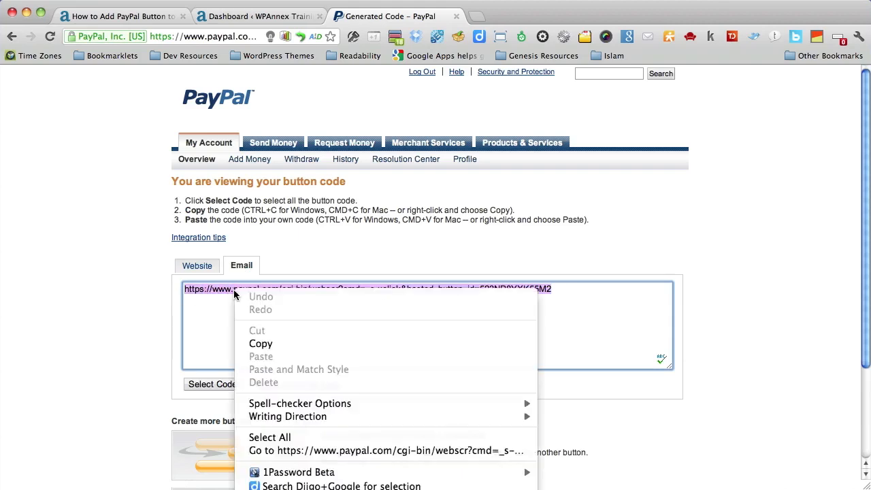
click(252, 344)
click(236, 338)
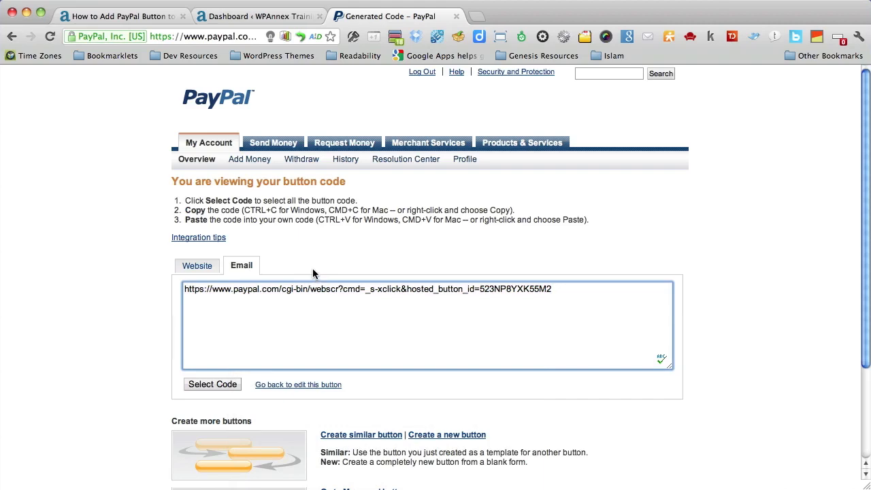
Switch to the WordPress dashboard and open the page "Consectetuer Adipiscing Elit, Aed Diam Nonummy" for editing
click(257, 16)
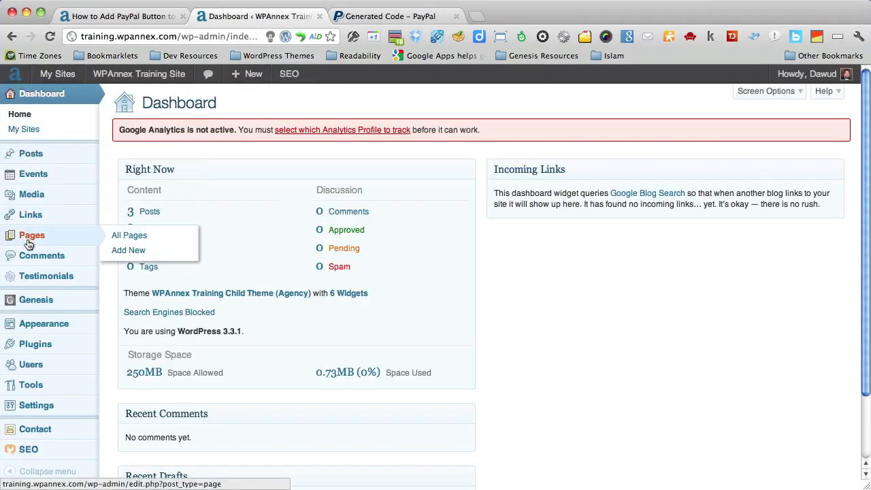
click(139, 237)
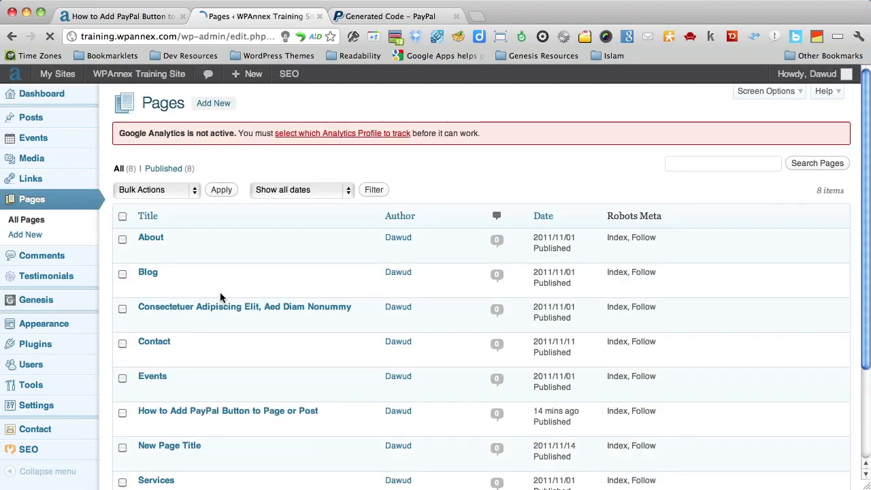
click(265, 308)
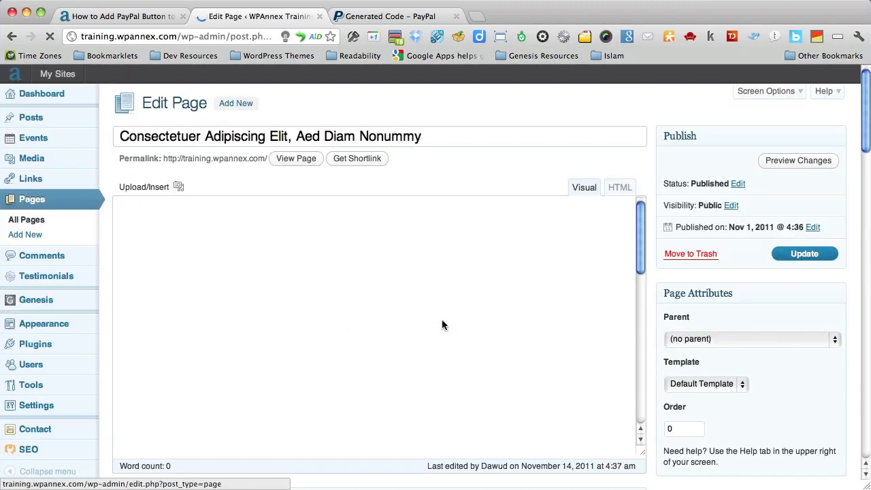
Add the line "Please check out my new Sample Product - $1000.00" and an empty line above the heading "Duis autem vel eum iriure dolor in hendrerit"
drag(642, 295, 643, 316)
click(458, 333)
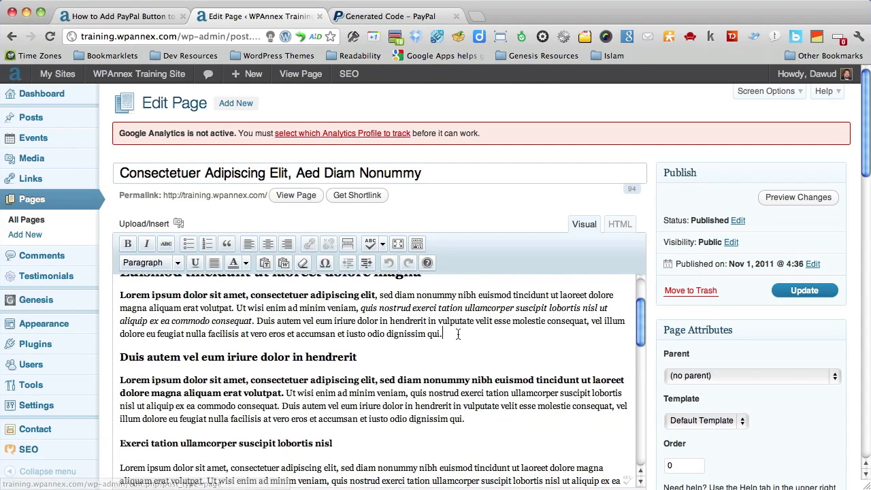
key(Return)
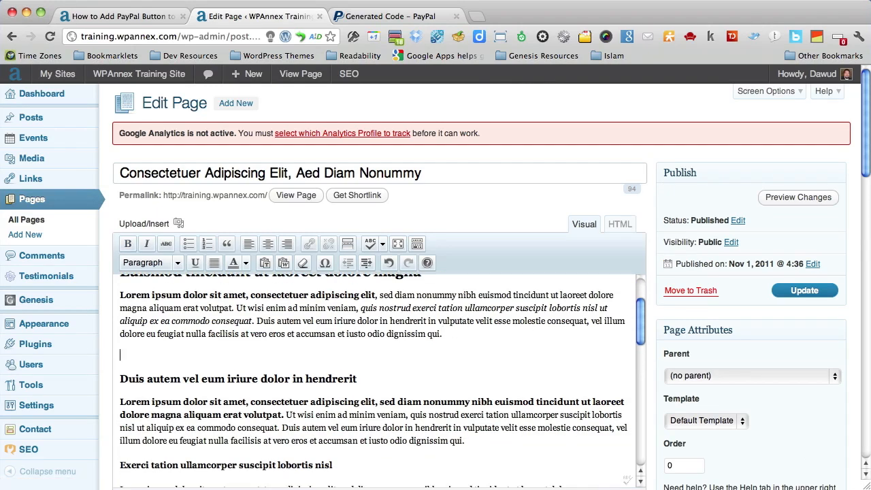
text(Please check out my new Sample Produc)
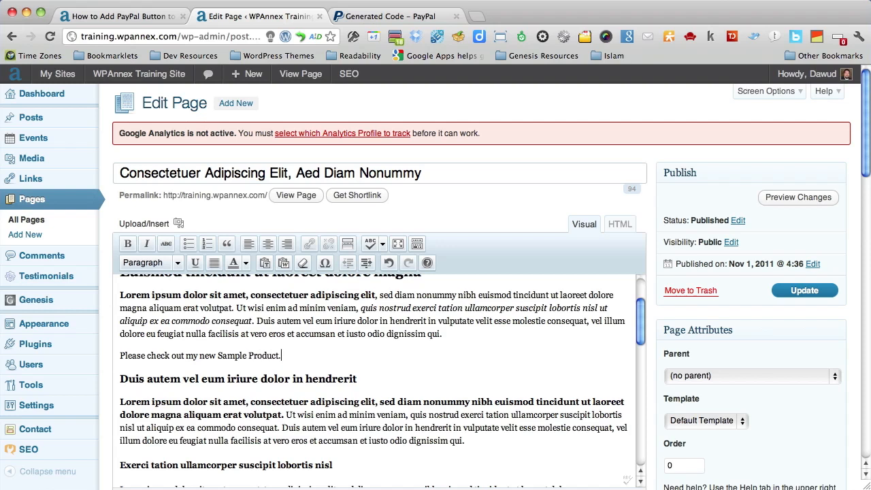
text(t - $1000.00)
key(Return)
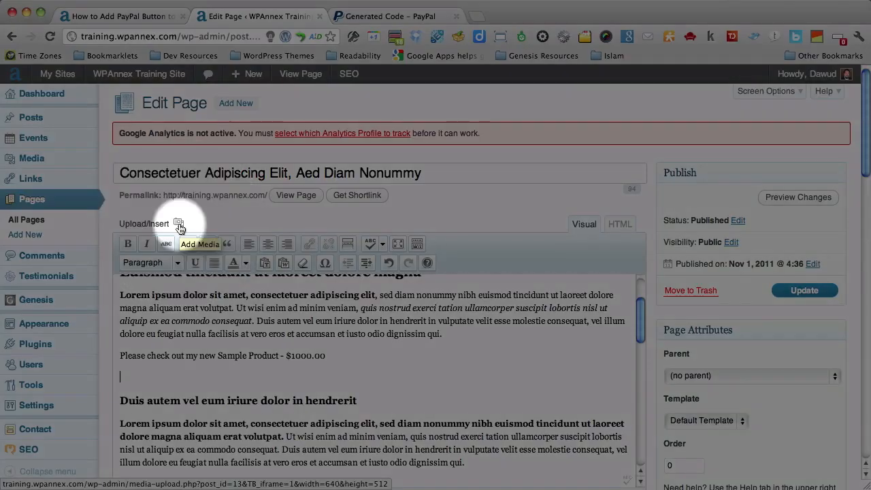
Insert the full-size button-paypal-buy-150x60 image from the media library below the Sample Product line
click(179, 226)
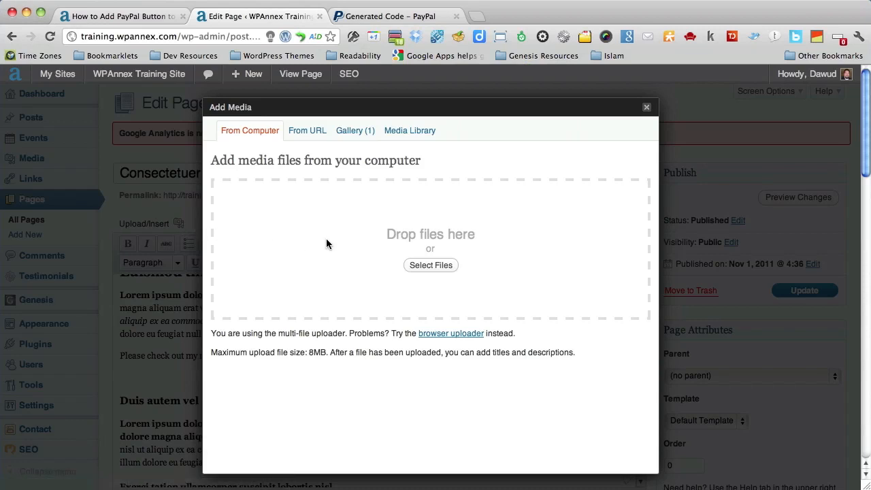
click(401, 132)
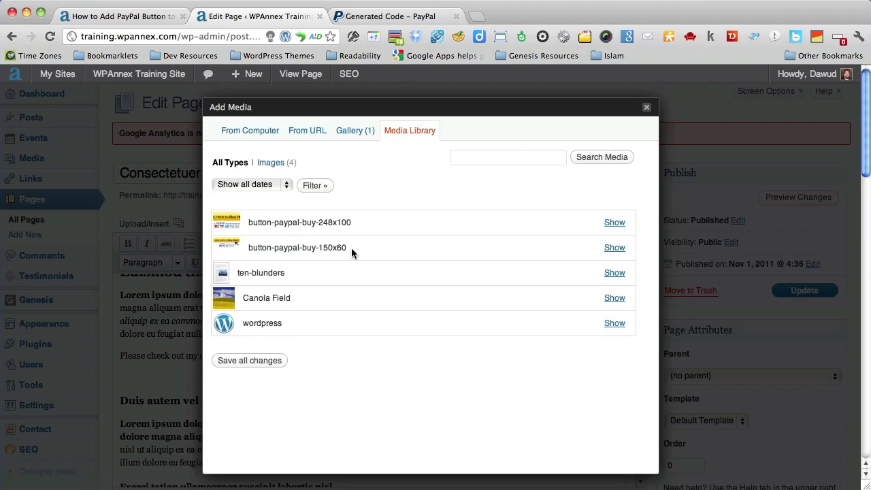
drag(348, 249, 249, 250)
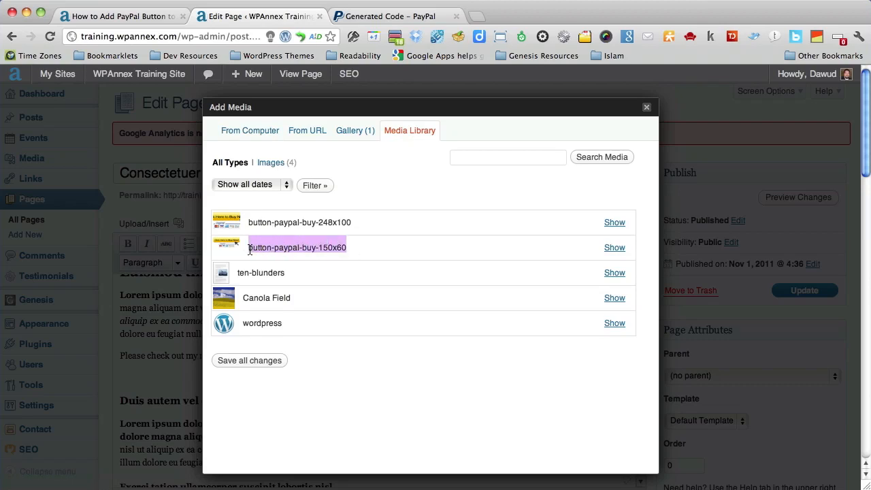
drag(351, 223, 259, 232)
click(361, 235)
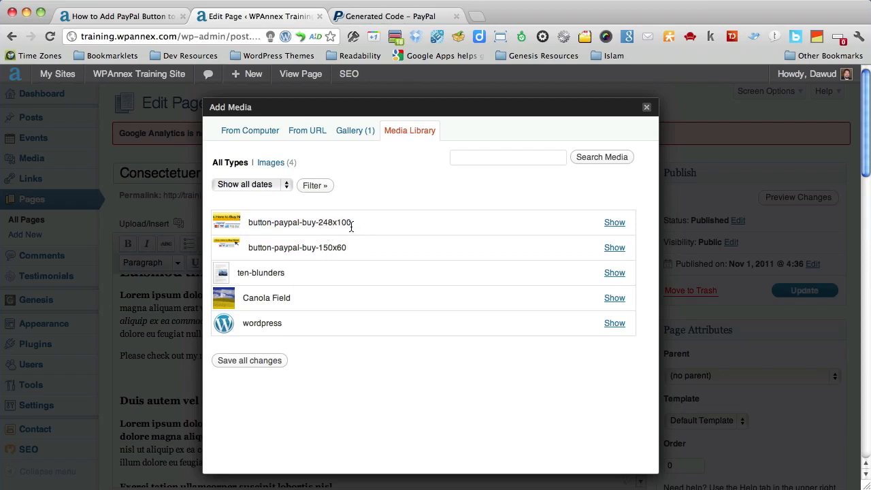
drag(347, 224, 306, 218)
click(369, 238)
drag(348, 249, 303, 249)
click(356, 238)
click(607, 252)
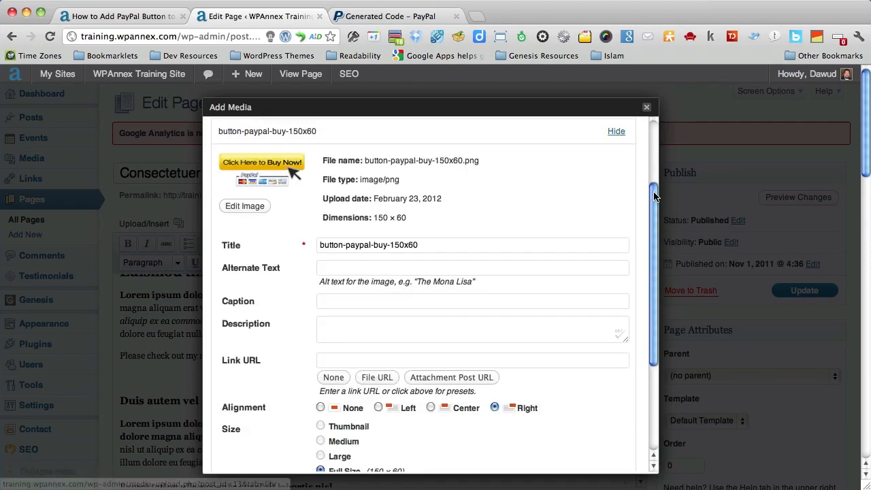
drag(654, 188, 655, 225)
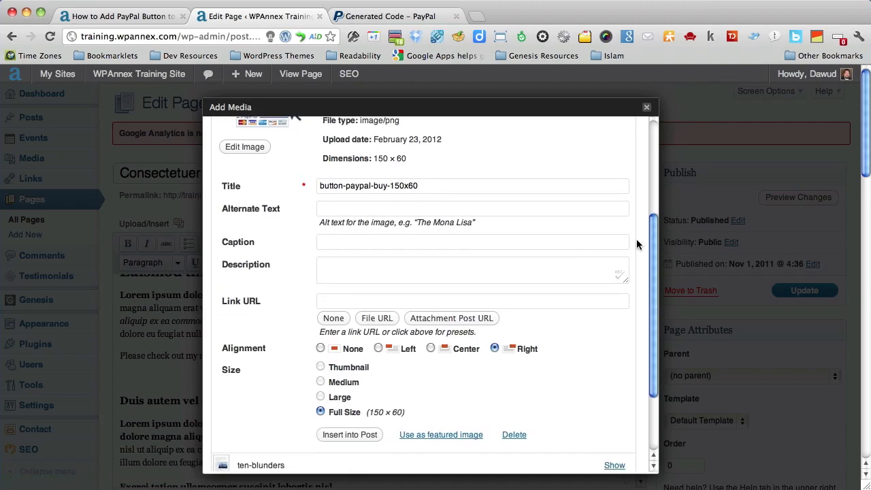
click(346, 437)
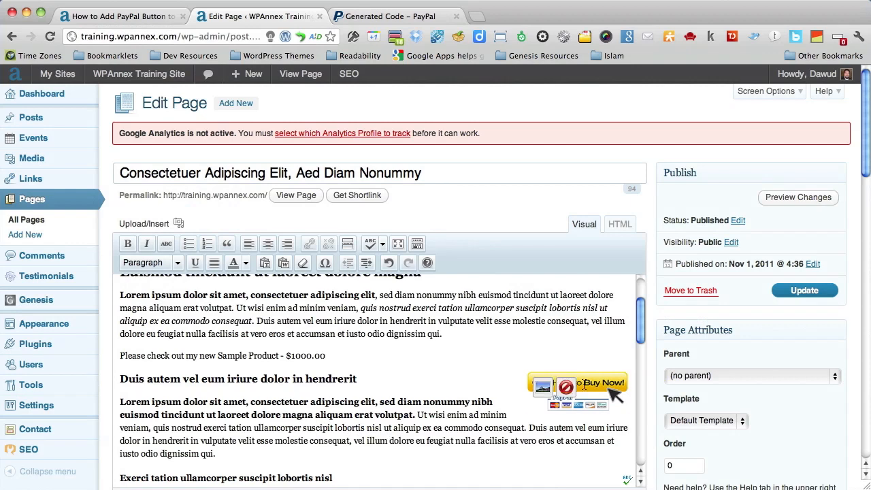
Set the inserted Buy Now image's alignment to None
click(555, 386)
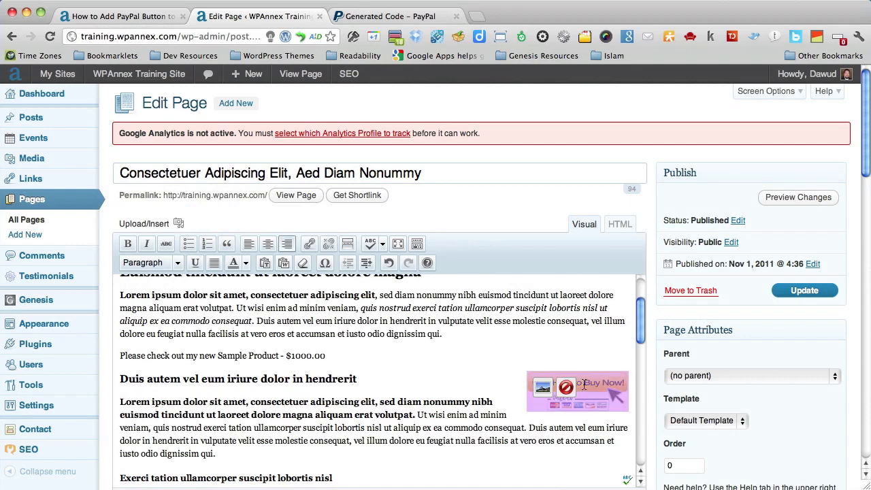
click(542, 390)
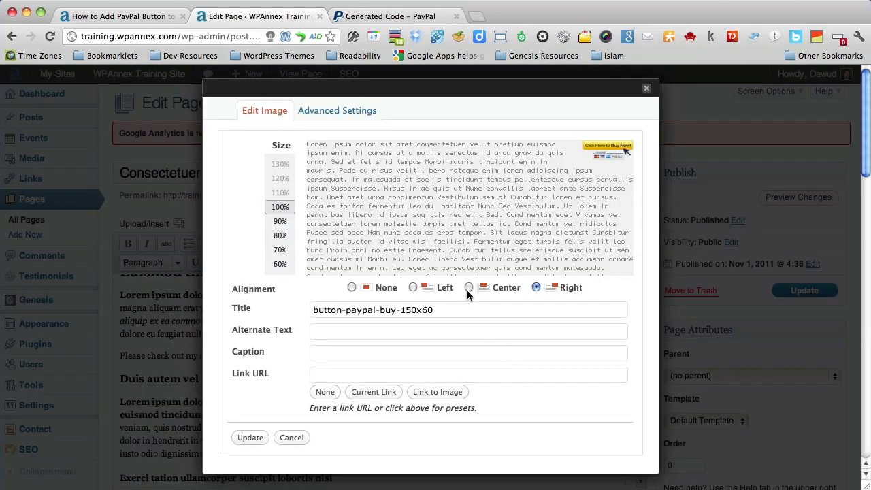
click(413, 288)
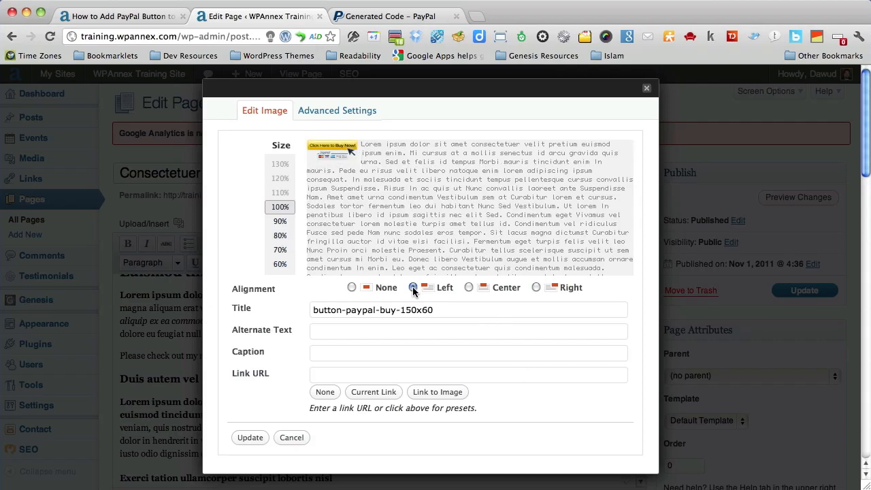
click(352, 287)
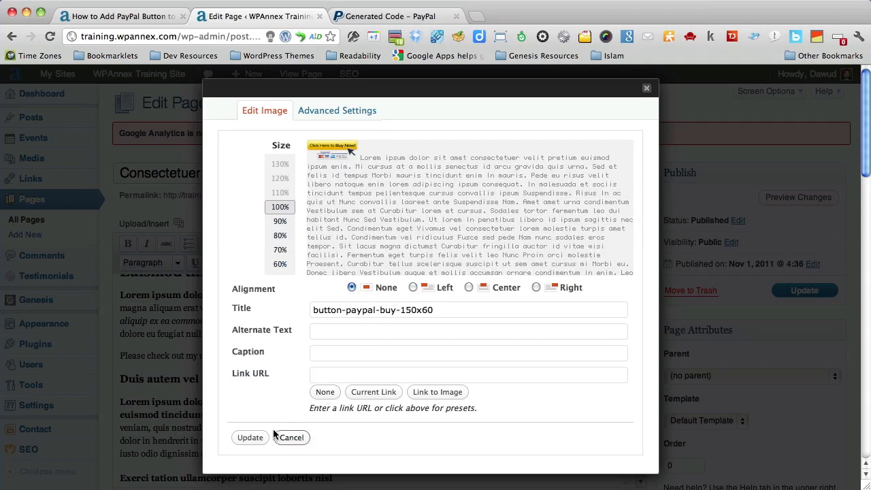
click(250, 438)
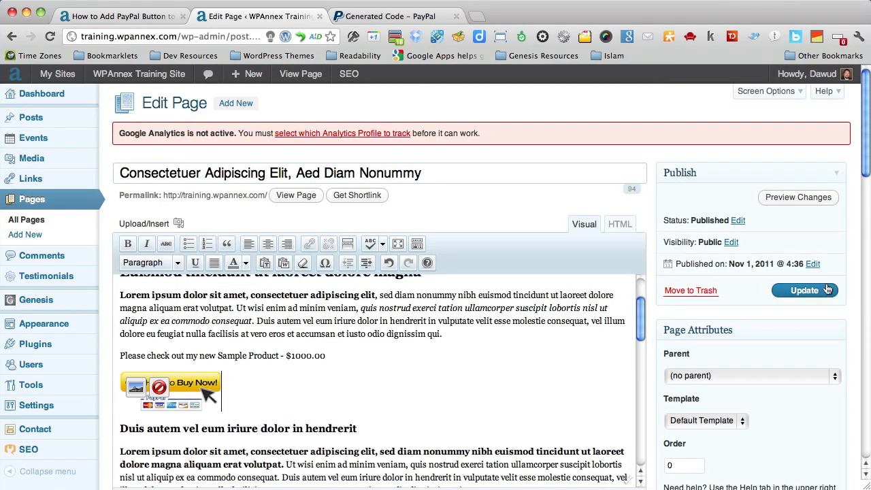
Update the page, check the Buy Now image on the published page in a new tab, and return to the page editor
click(798, 291)
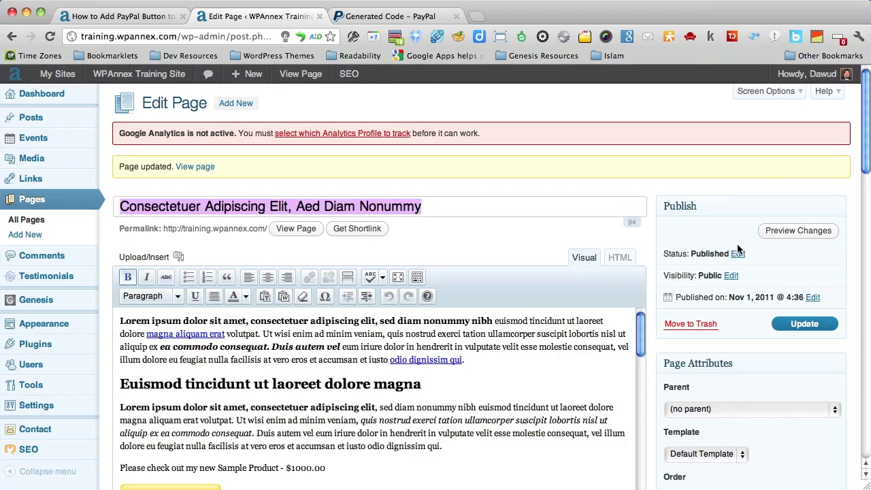
super+click(289, 232)
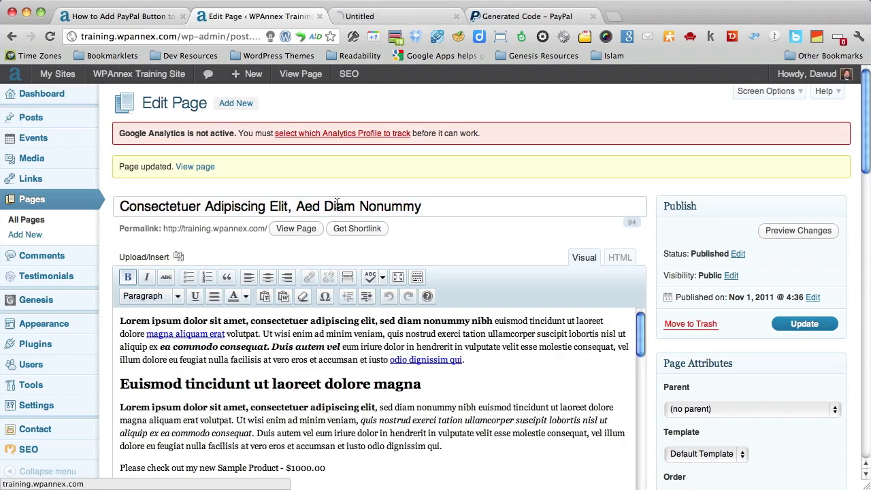
click(391, 16)
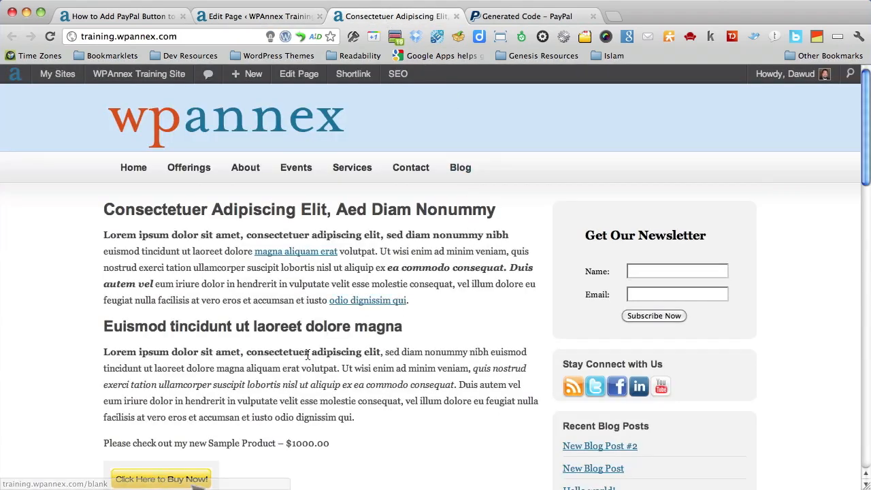
drag(867, 178, 867, 209)
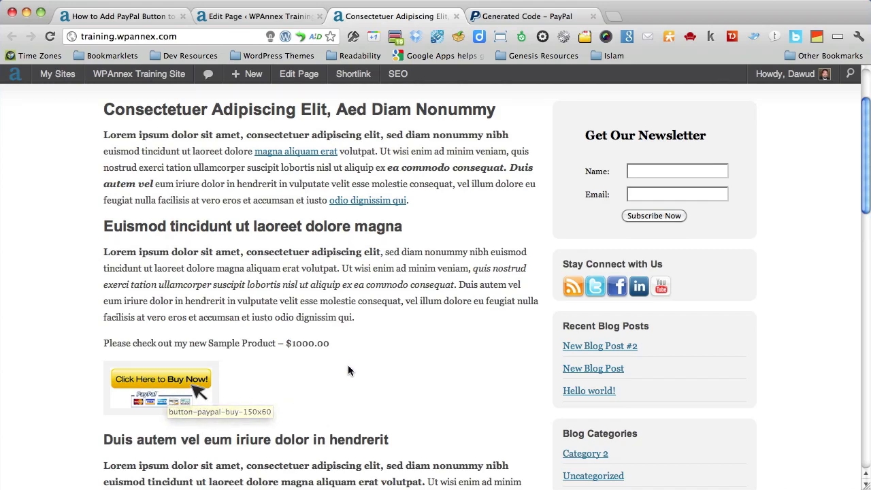
click(252, 16)
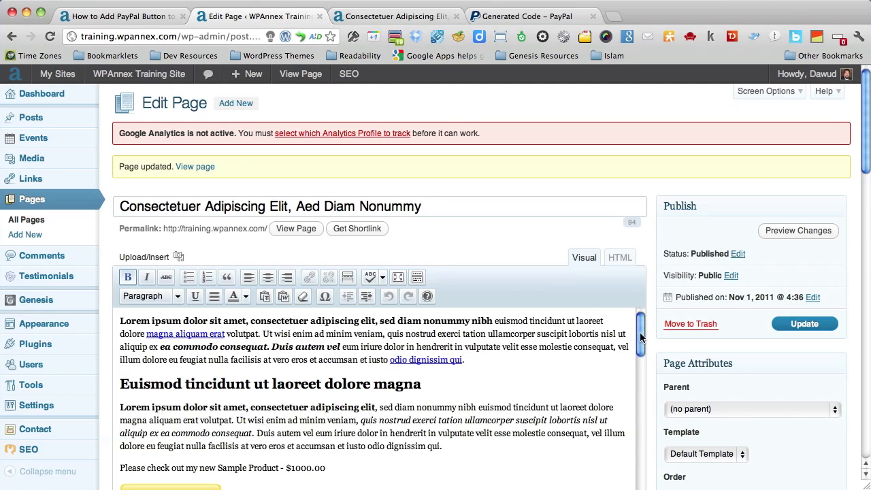
drag(639, 332, 640, 363)
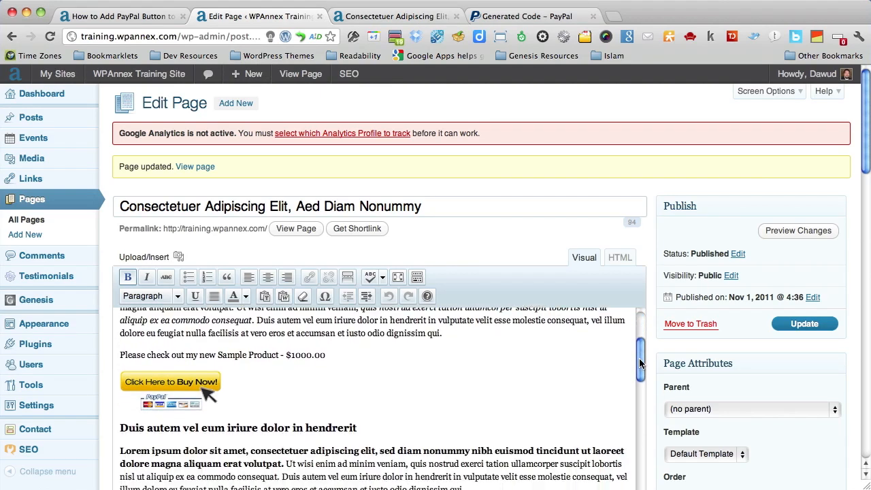
click(171, 395)
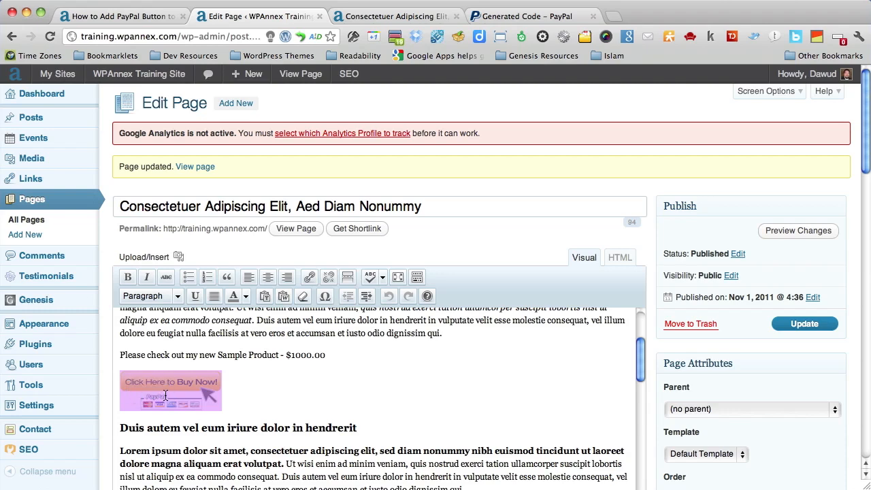
click(139, 393)
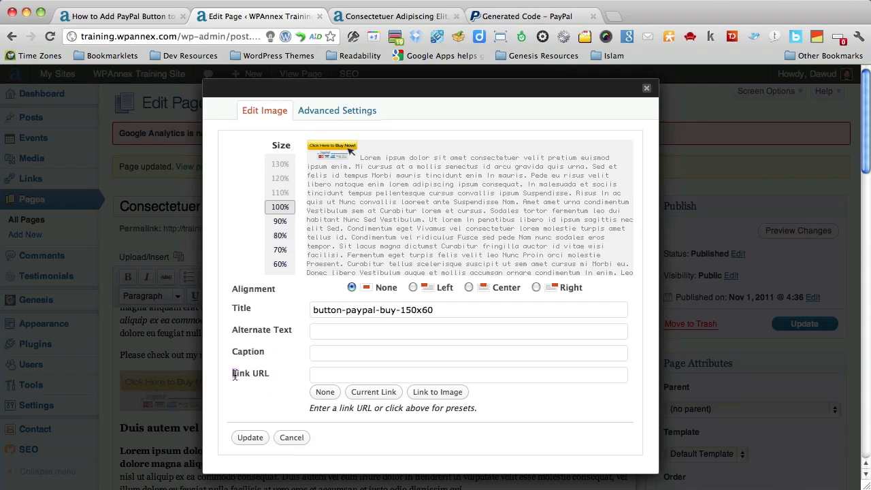
drag(232, 373, 276, 375)
click(326, 376)
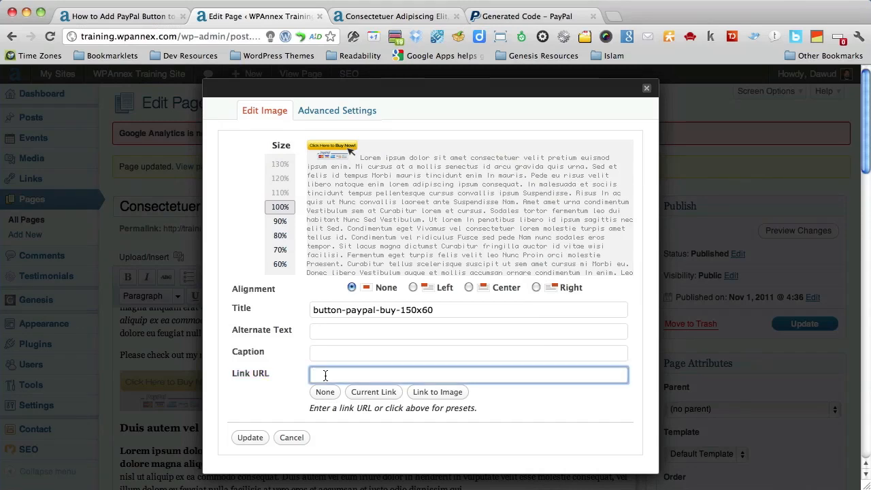
right_click(325, 376)
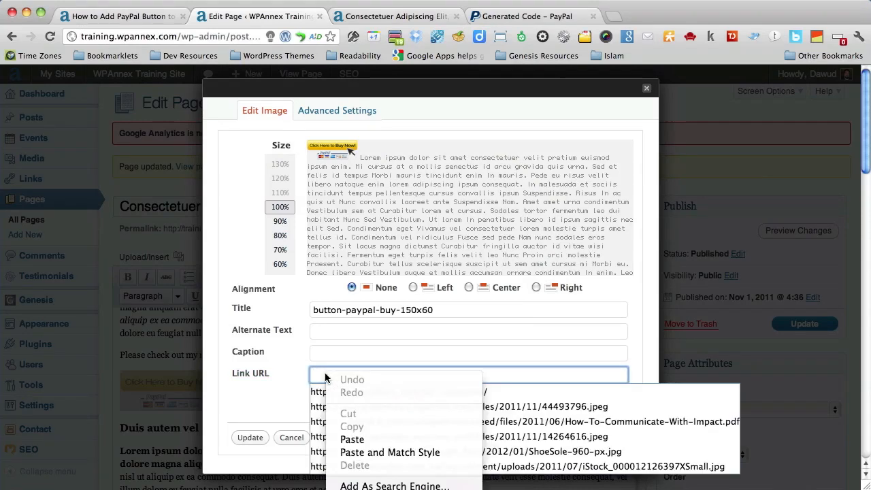
click(344, 440)
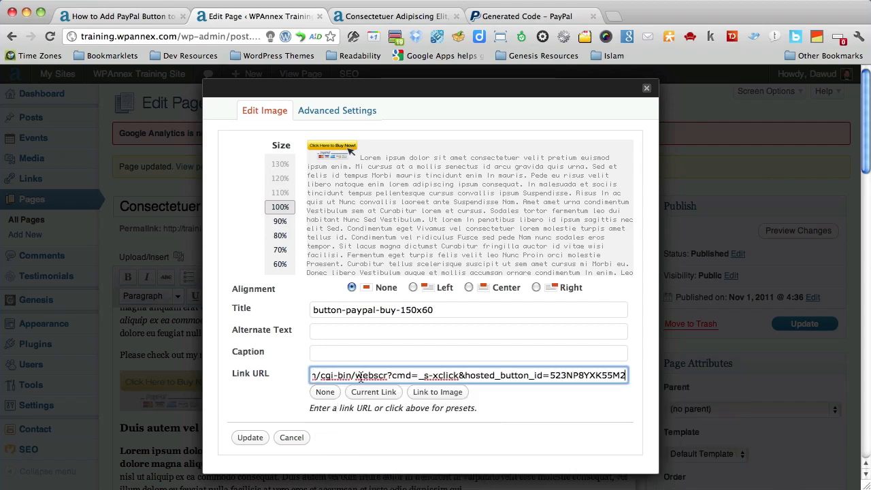
drag(367, 376, 623, 373)
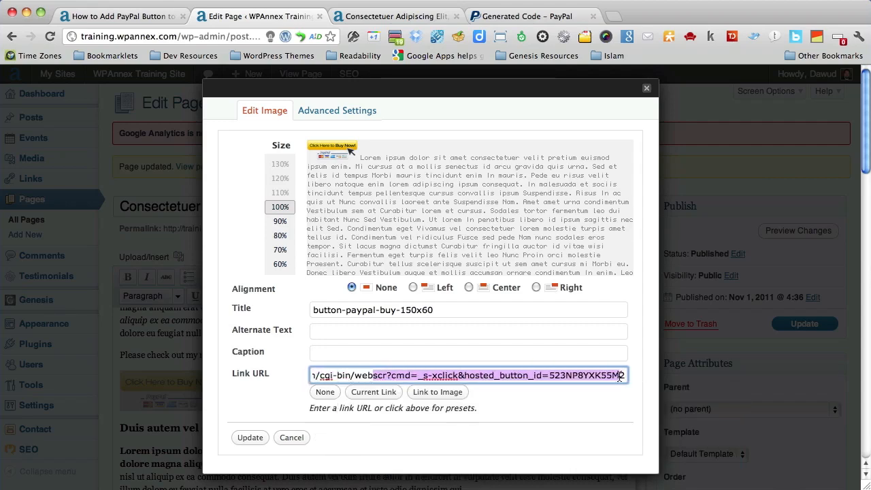
click(578, 398)
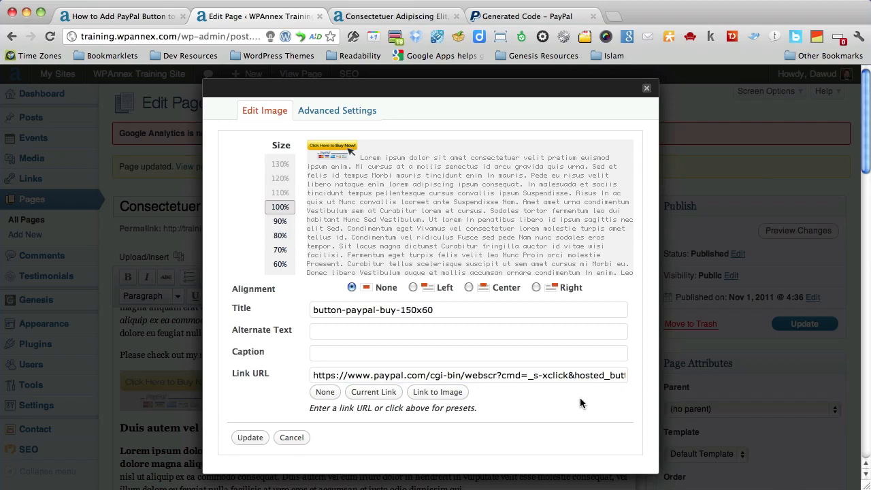
click(251, 438)
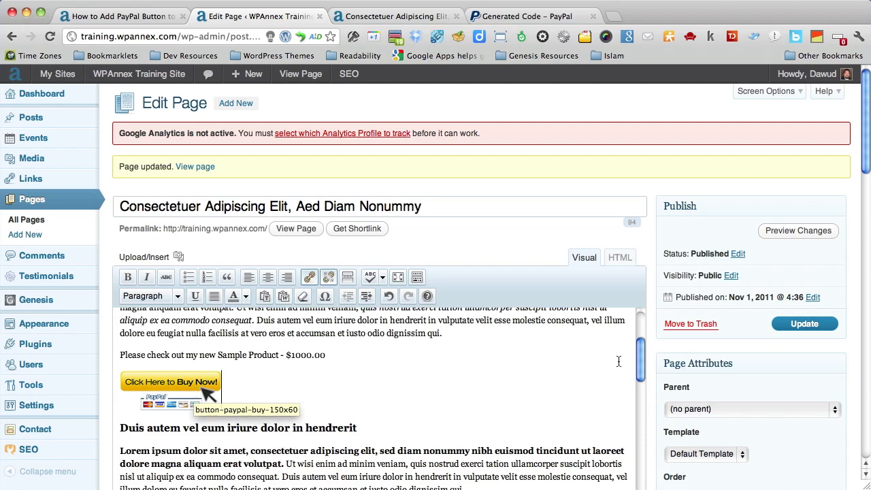
Update the page with the linked Buy Now image and reload the published page in its open tab
click(798, 328)
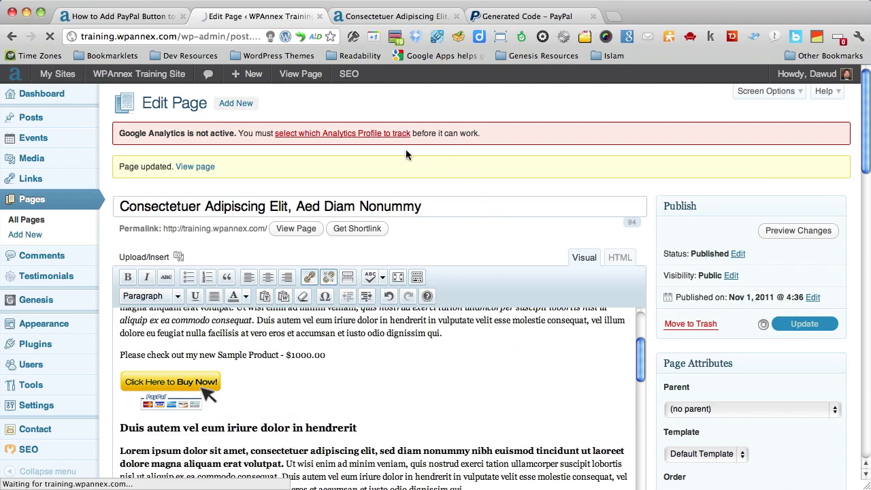
click(391, 18)
click(50, 36)
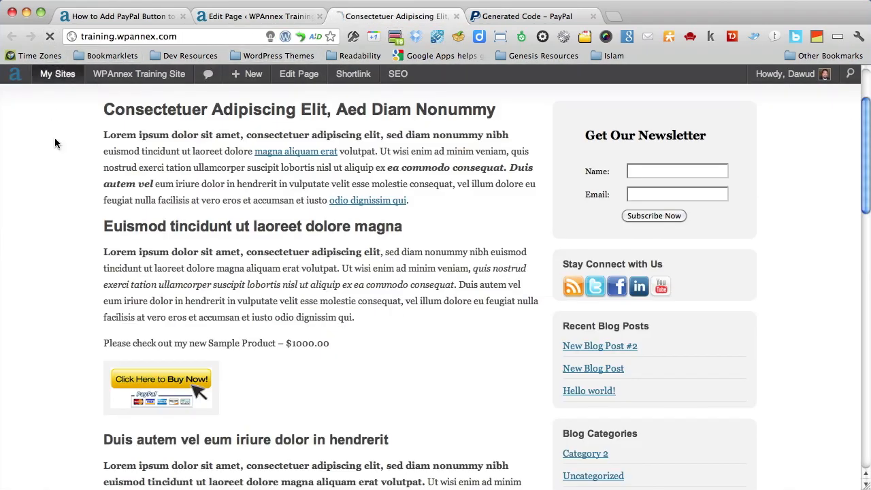
Test the Buy Now image's link on the published page, review the PayPal order summary and payment options, and return to the published page
scroll(550, 260, down, 5)
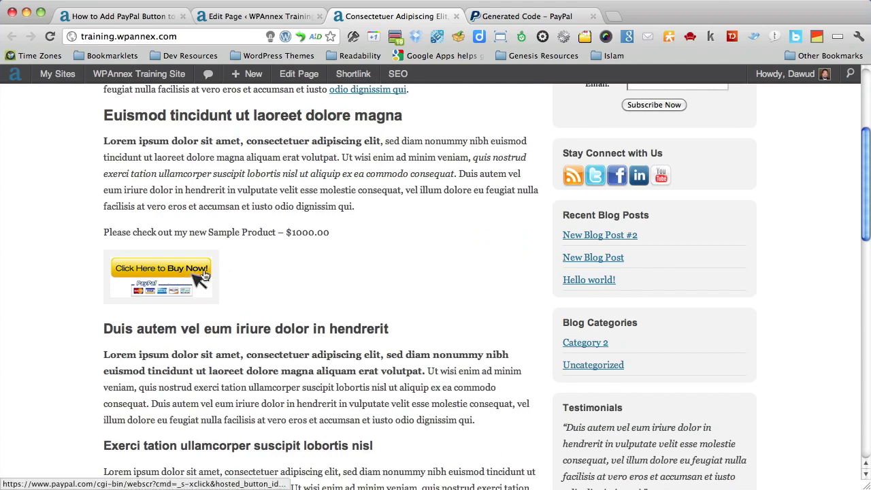
click(165, 271)
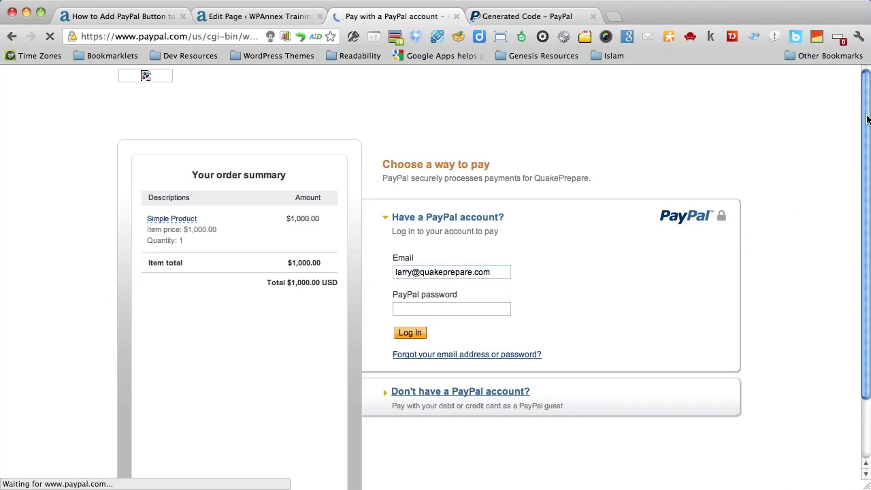
drag(863, 119, 867, 162)
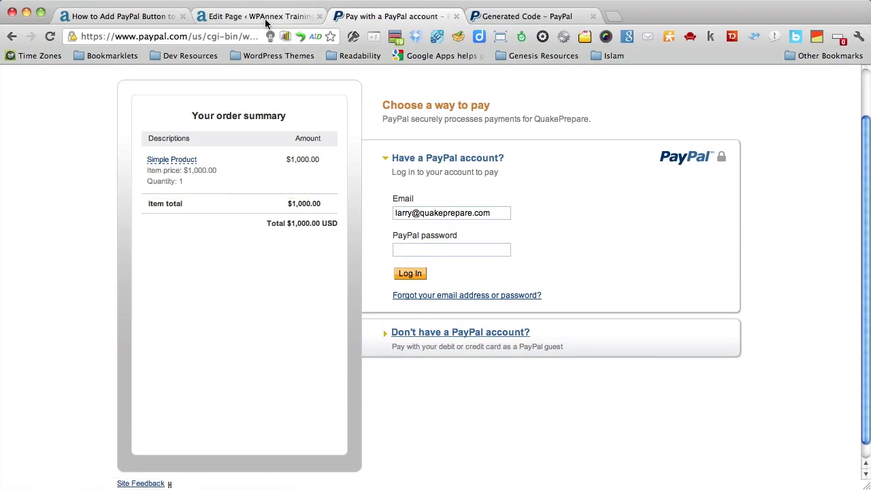
click(11, 36)
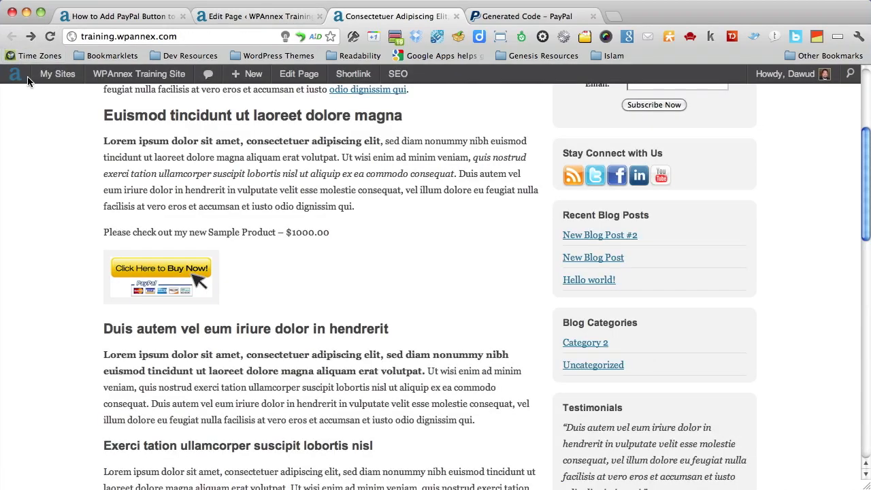